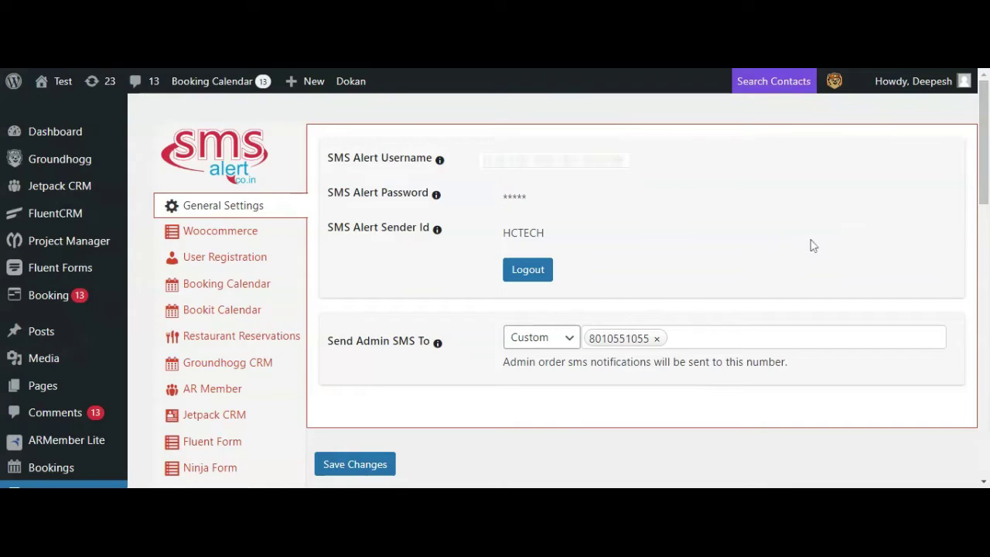
Open SMS Alert's OTP Settings page from the plugin sidebar
scroll(823, 261, "down", 1)
left_click(209, 455)
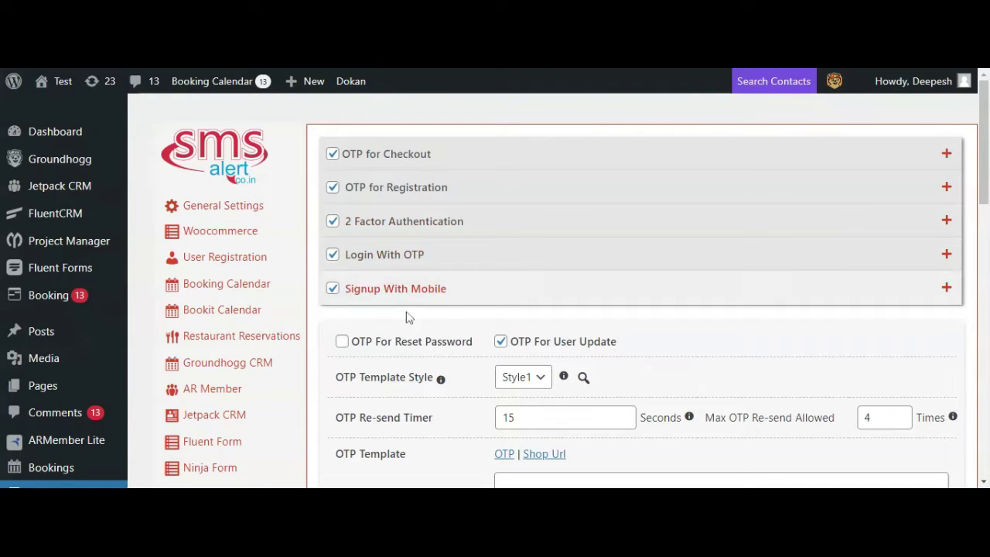
Toggle OTP For Reset Password on and off, then toggle OTP For User Update
left_click(341, 343)
left_click(341, 342)
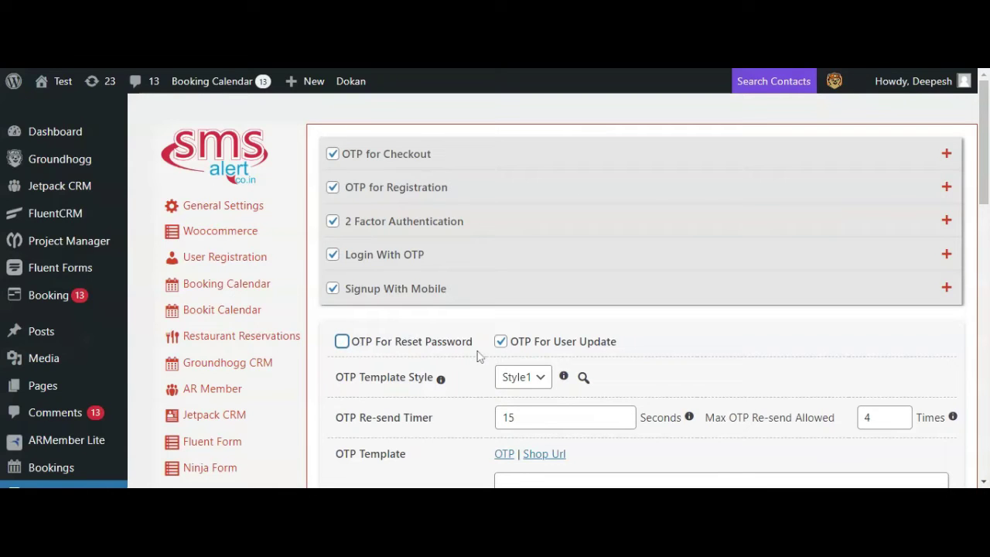
left_click(500, 347)
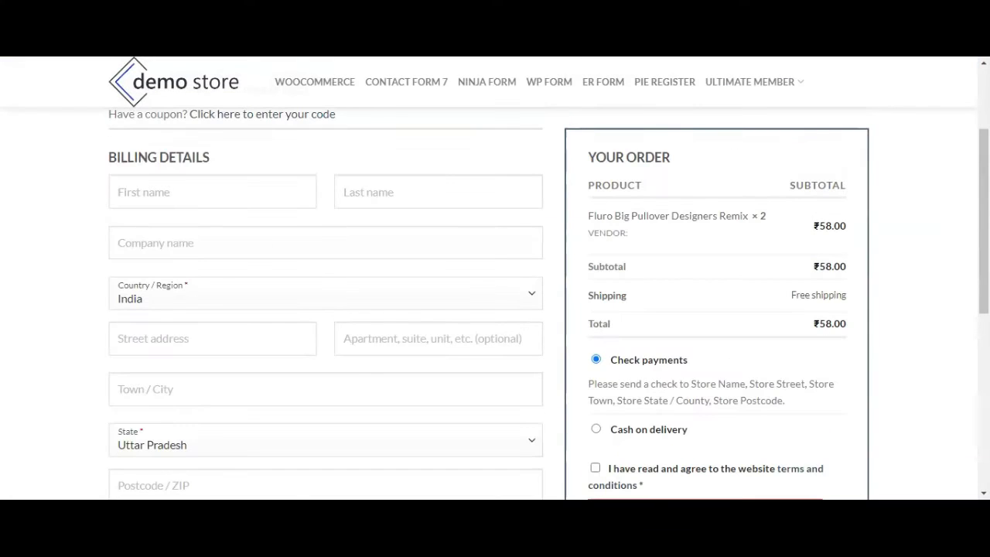
Enter billing first and last name 'test' and company 'cozyvision'
type("test")
key("Tab")
type("test")
key("Tab")
type("cozyvision")
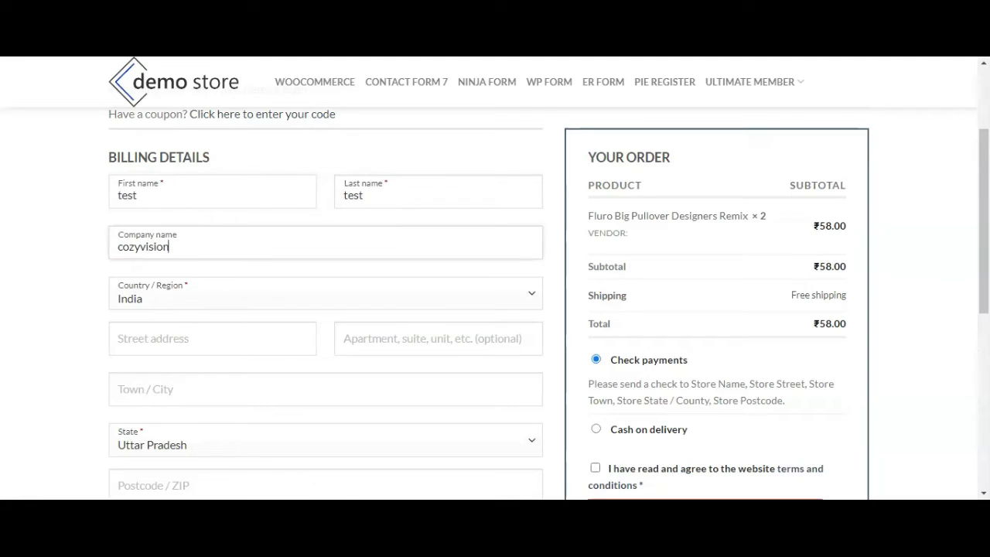
Fill street, apartment and city as 'noida', PIN Code 201301, and the buyer's phone number
left_click(206, 318)
type("noida")
key("Tab")
type("noida")
key("Tab")
type("noida")
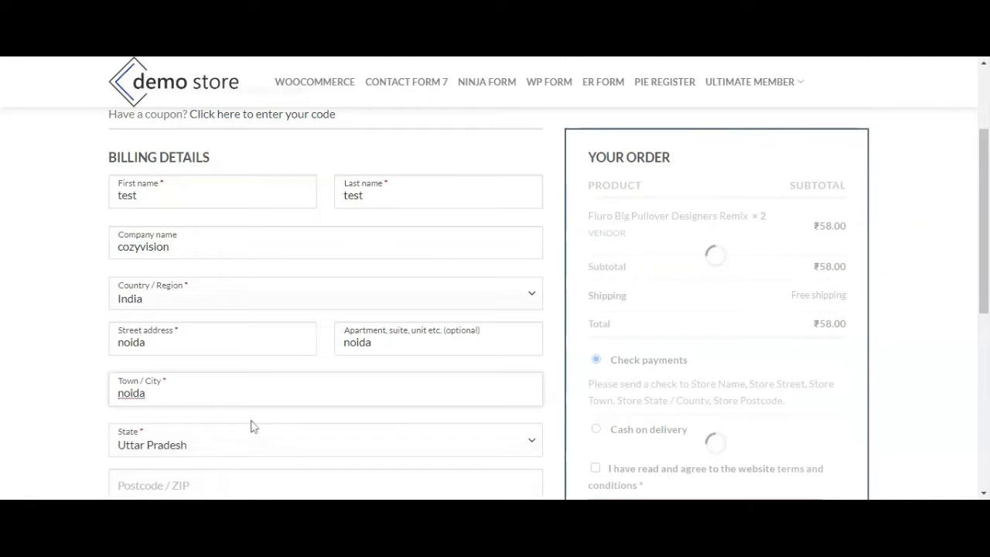
key("Tab")
key("Tab")
type("201301")
key("Tab")
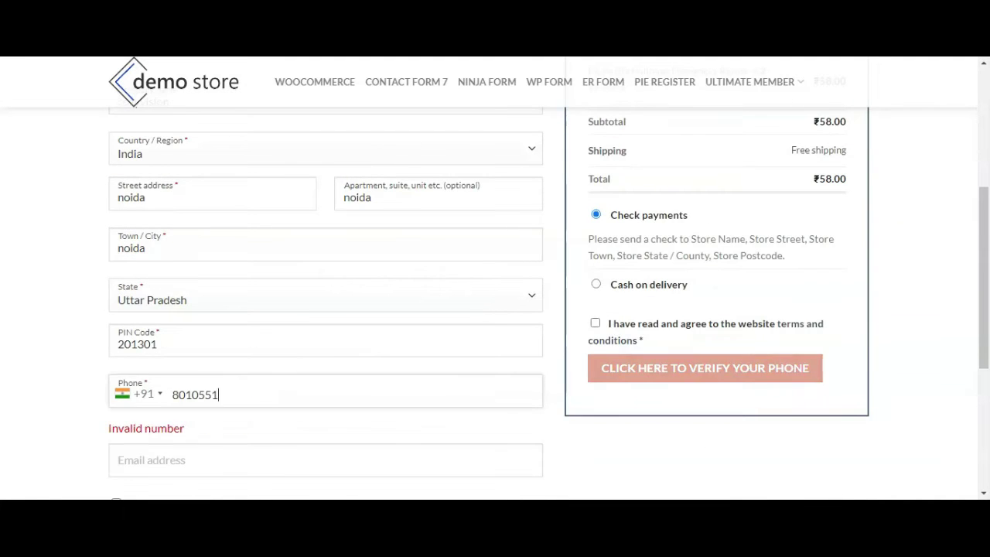
key("Tab")
Choose Cash on delivery, accept the terms, and verify the phone with the received OTP
scroll(790, 464, "down", 1)
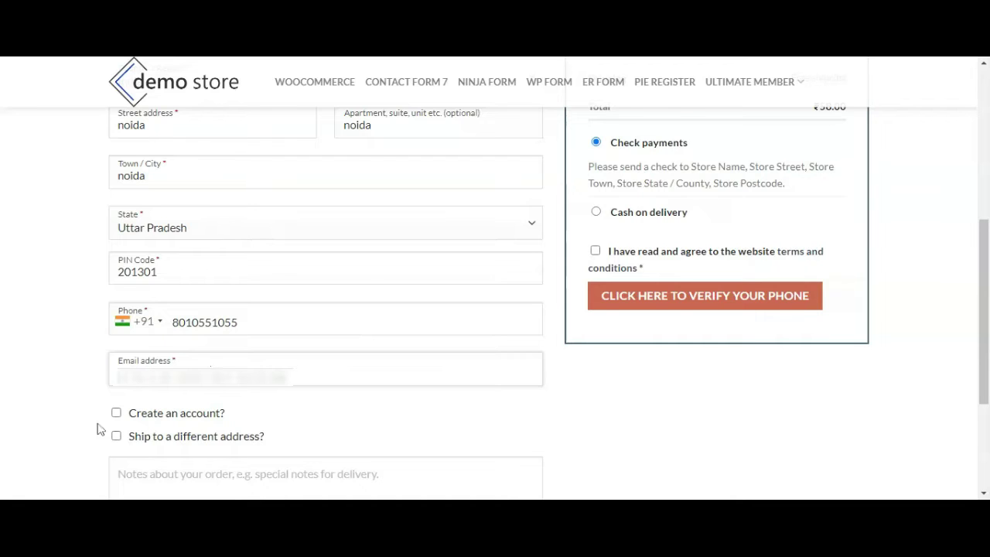
scroll(599, 382, "up", 2)
left_click(596, 380)
scroll(584, 343, "down", 1)
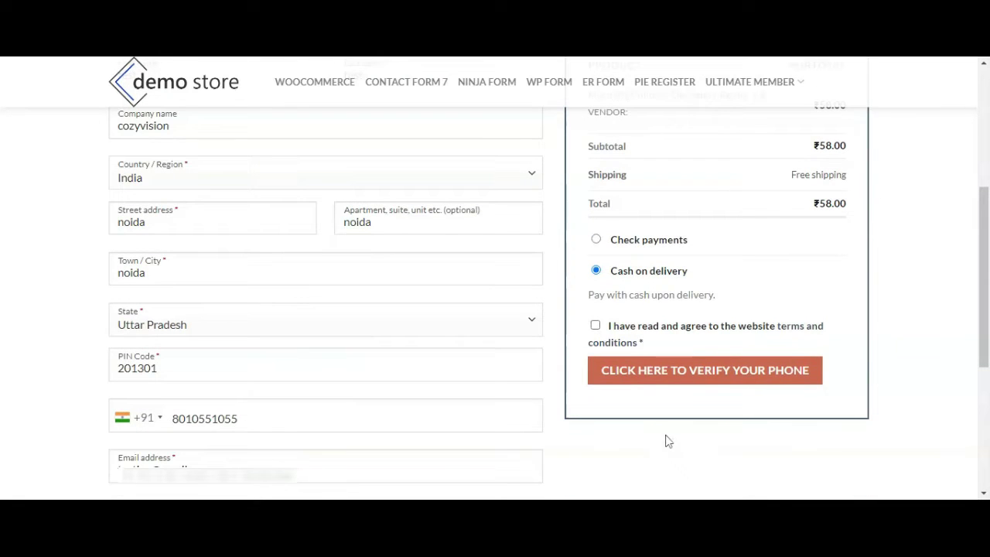
left_click(608, 330)
left_click(646, 371)
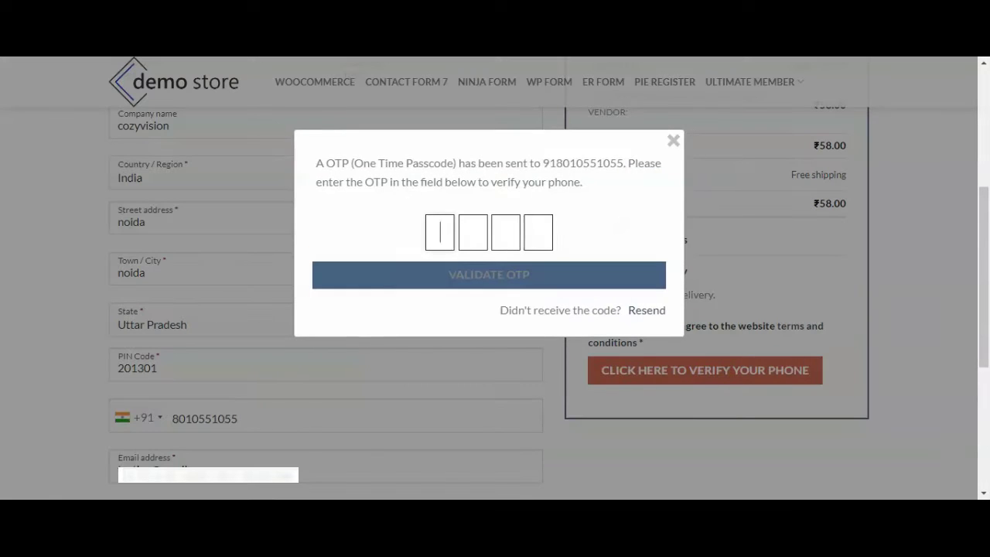
type("9566")
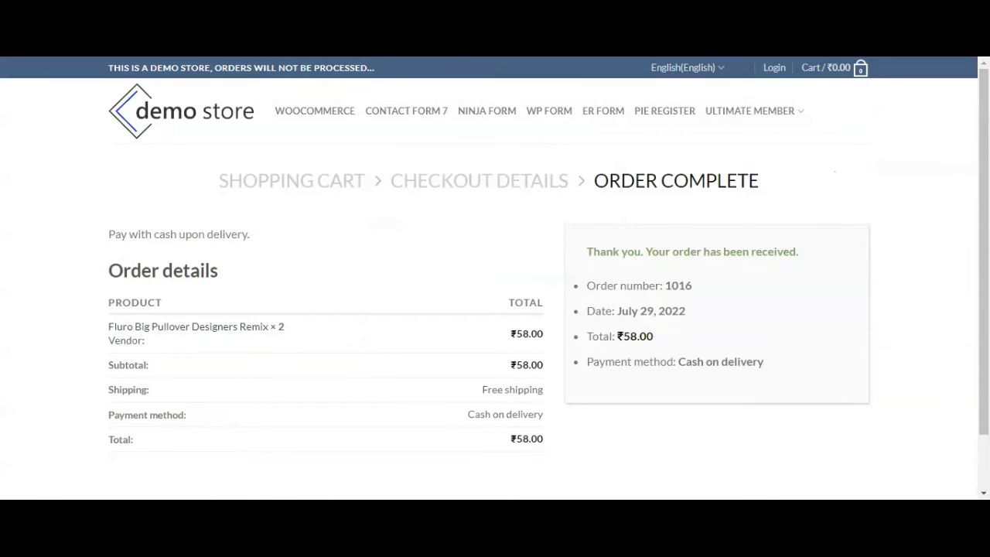
Tick Post Order Verification under OTP for Checkout
scroll(912, 305, "down", 1)
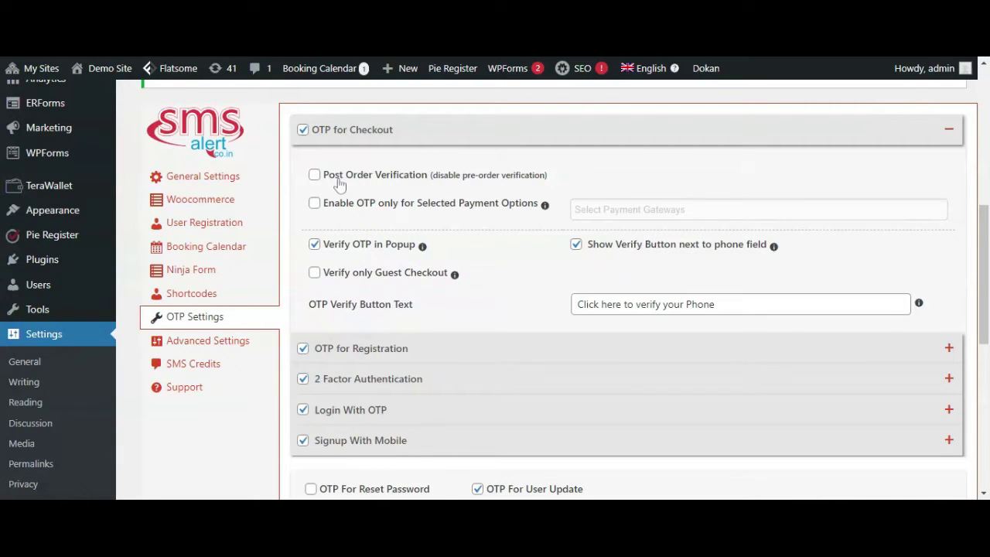
left_click(314, 176)
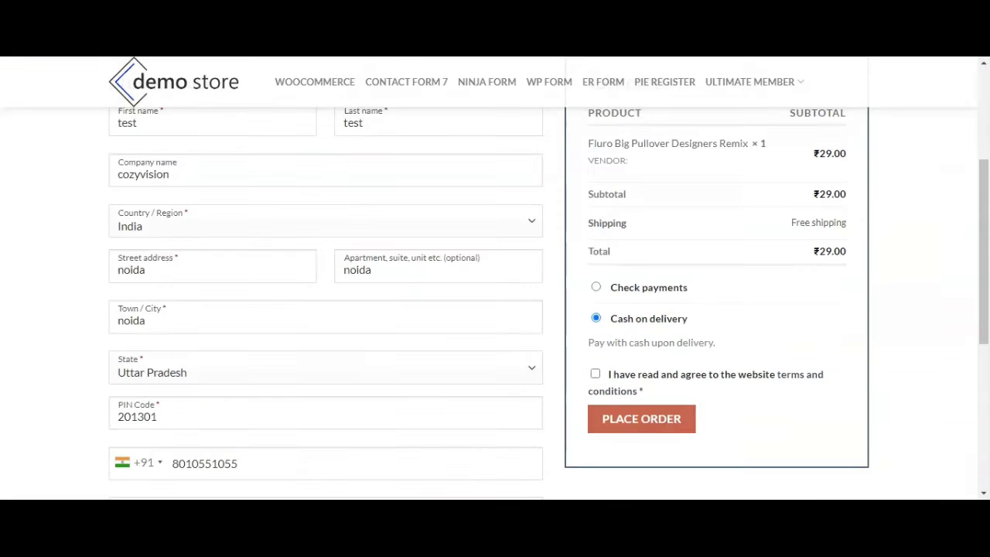
Accept the terms, place the ₹29.00 order, then verify the phone with the received OTP
left_click(636, 390)
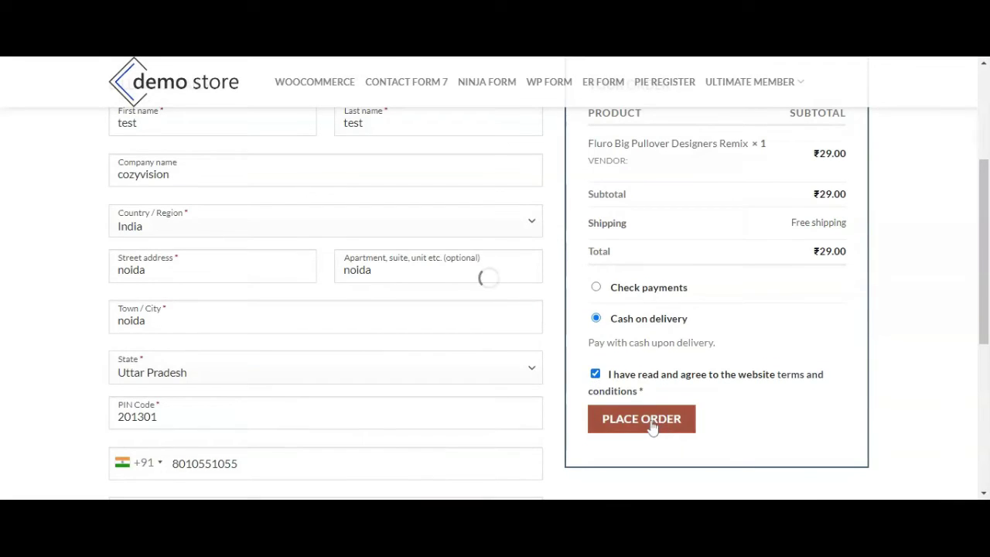
left_click(654, 422)
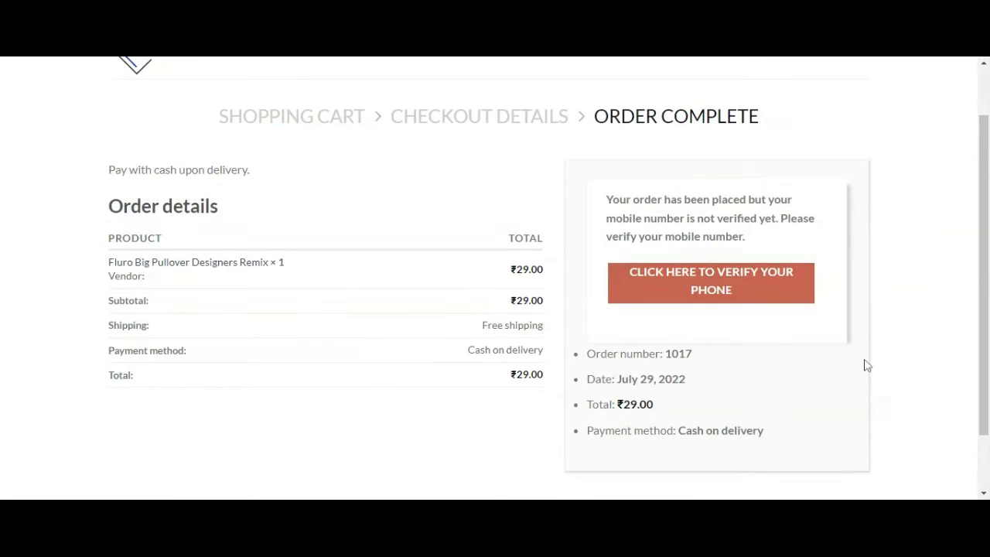
left_click(730, 301)
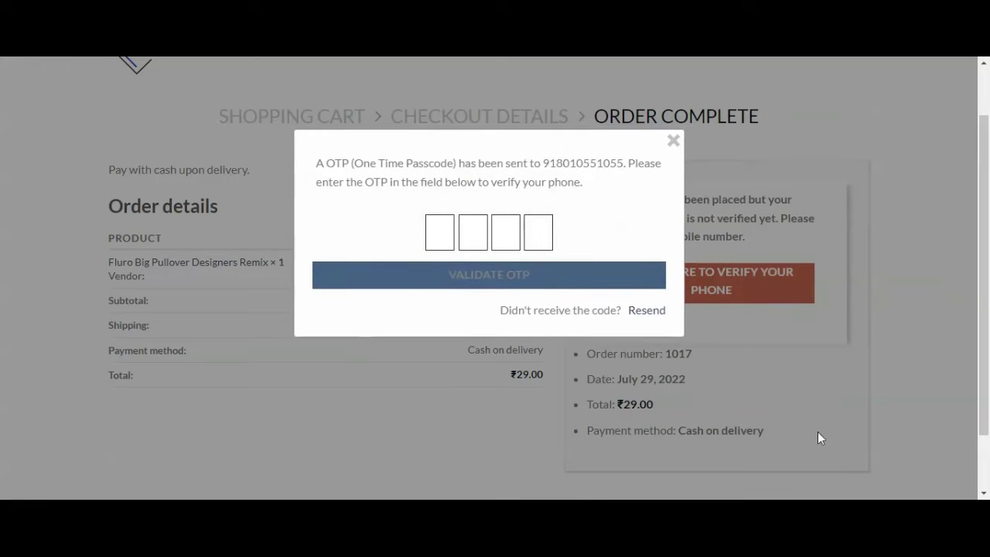
type("6025")
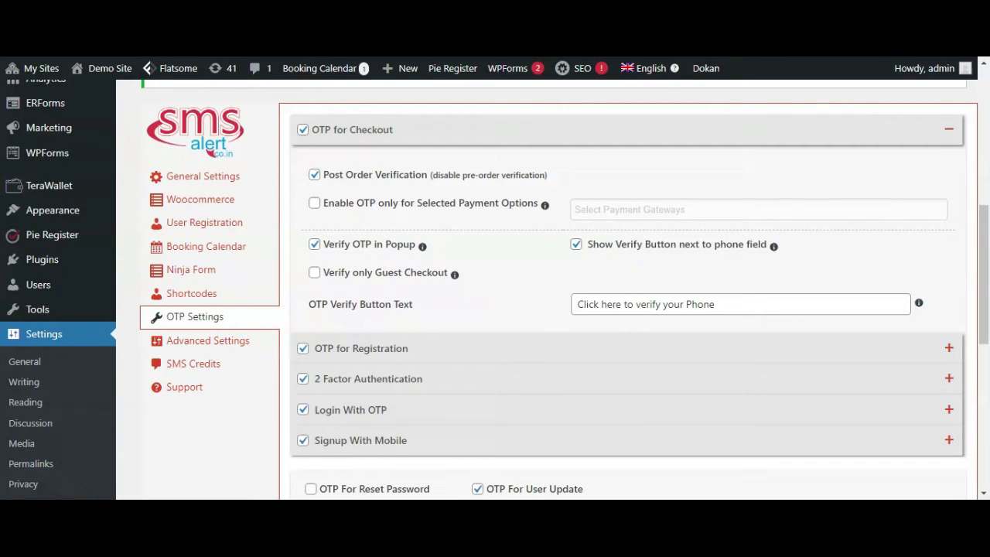
Enable OTP only for selected payment options, choosing Cash on delivery as the gateway
left_click(315, 205)
left_click(620, 210)
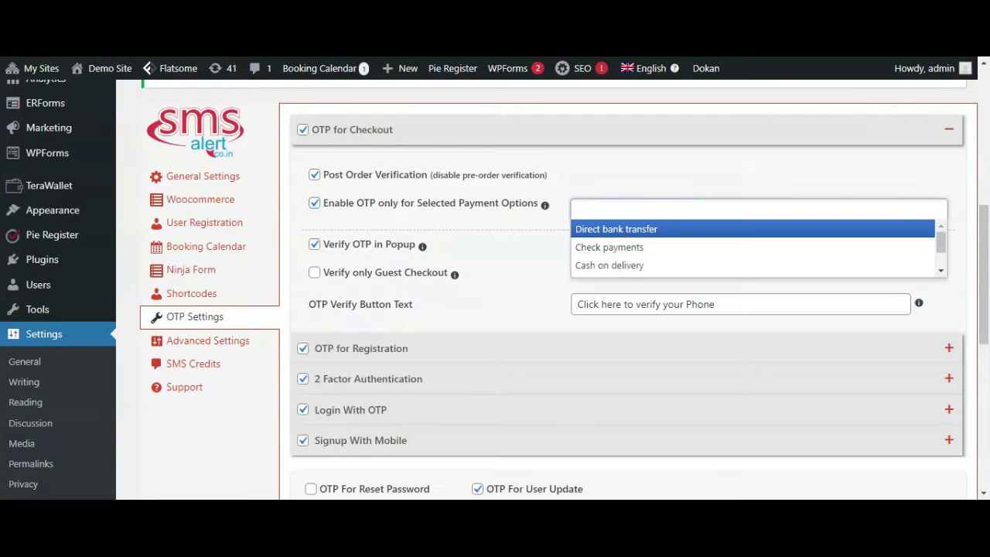
left_click(622, 267)
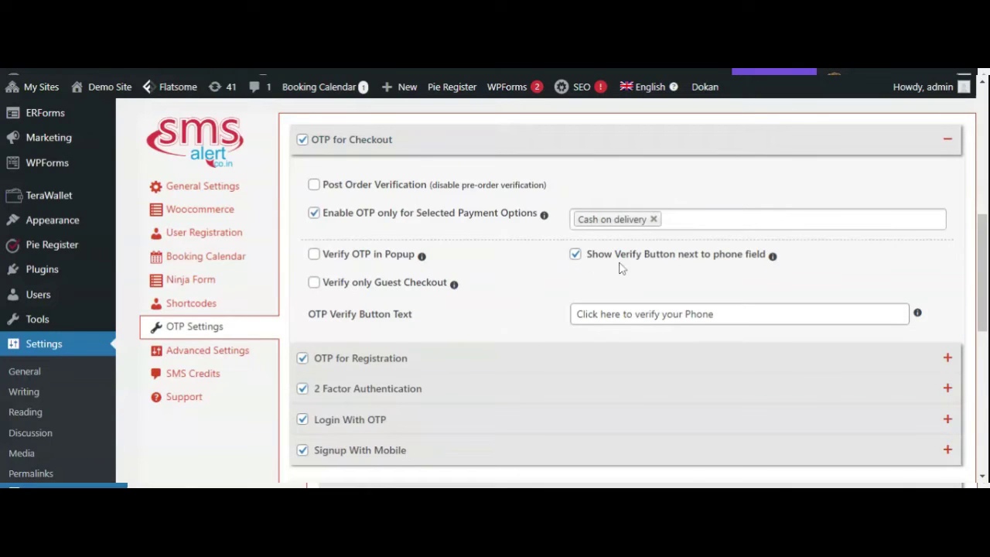
Adjust the checkout OTP payment gateway selection and clear a stray text selection
left_click_drag(730, 262, 776, 277)
left_click(741, 290)
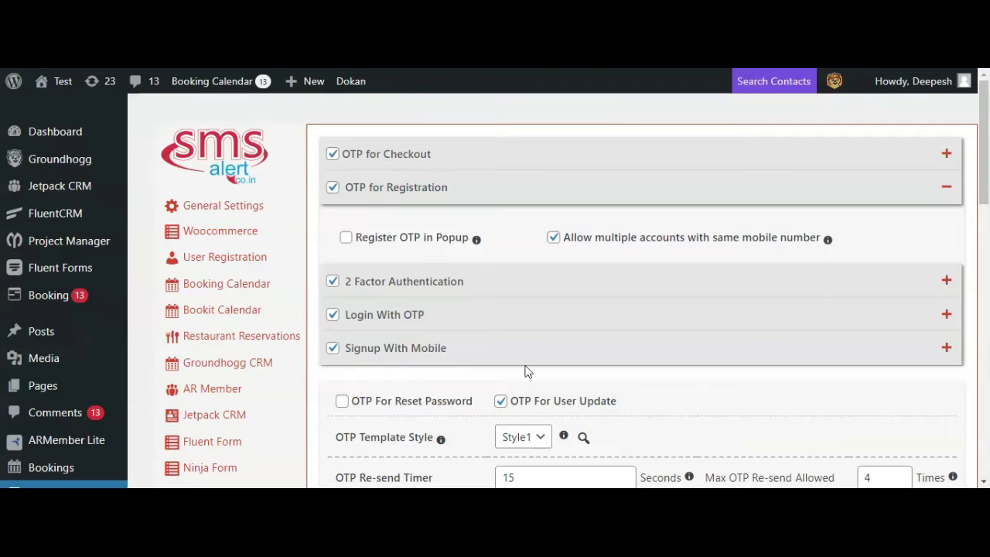
Tick Register OTP in Popup under OTP for Registration
left_click(348, 242)
scroll(516, 226, "down", 1)
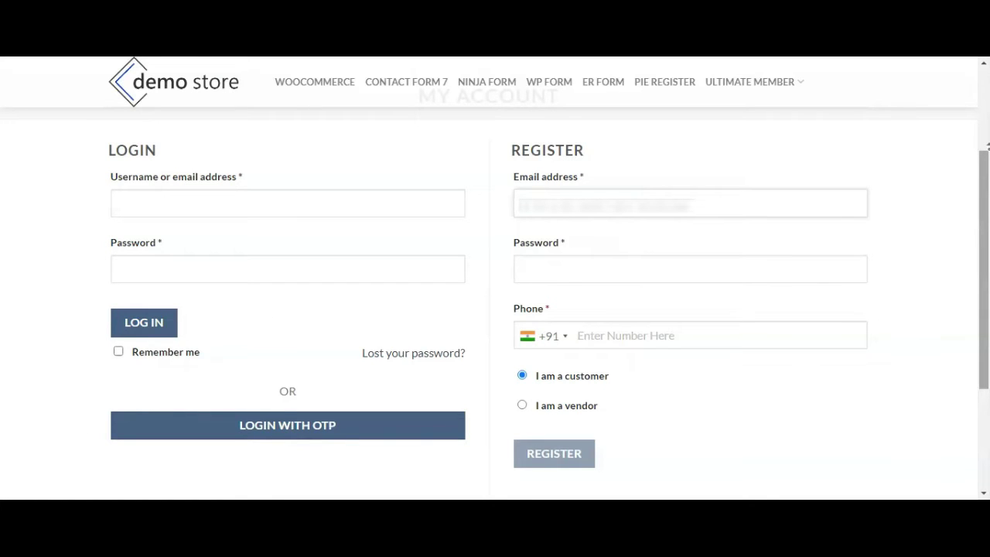
Register with an account password and phone number, then validate the popup OTP
left_click(583, 278)
type("Test@1234")
left_click(822, 364)
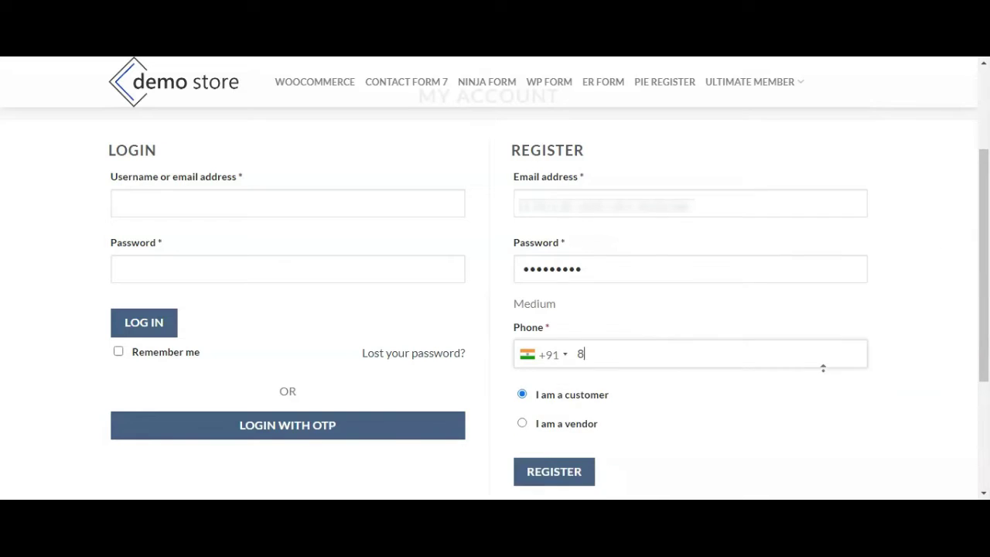
left_click(554, 471)
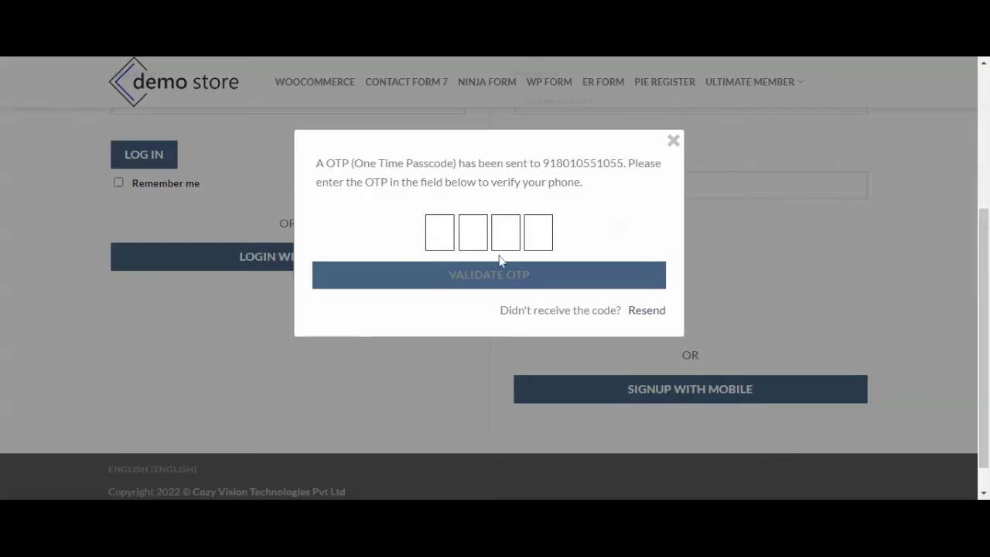
type("8366")
left_click(600, 273)
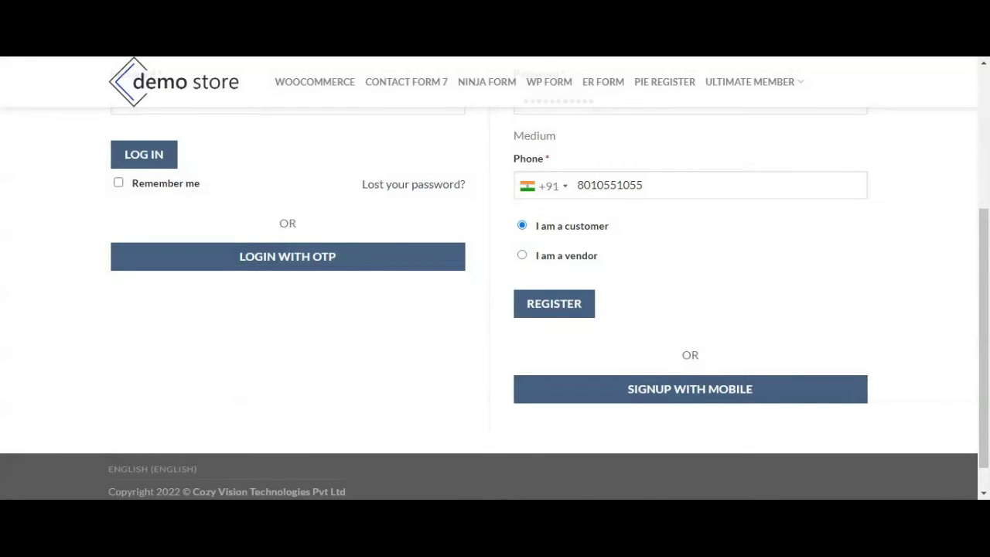
scroll(914, 320, "down", 2)
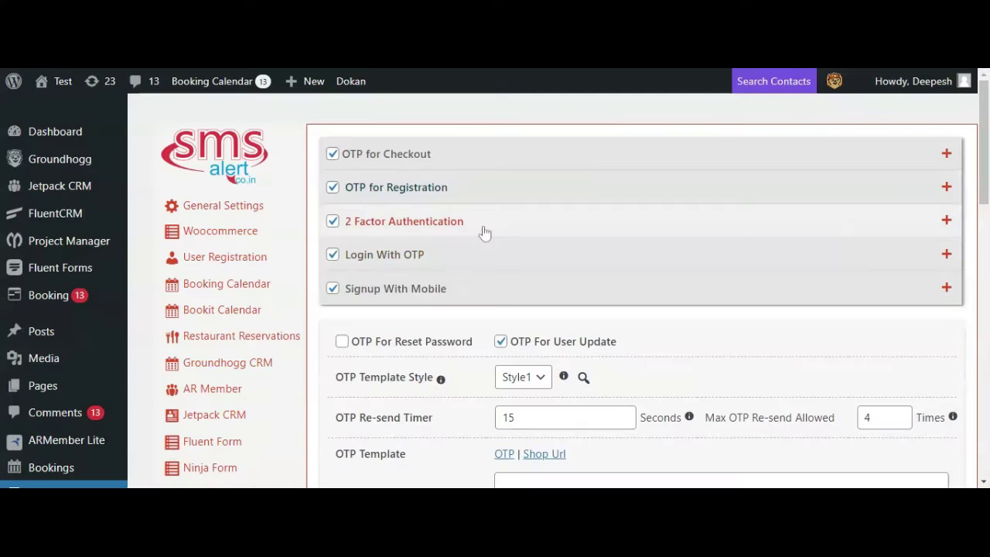
Expand the 2 Factor Authentication settings to reveal Exclude Role and popup options
left_click(483, 230)
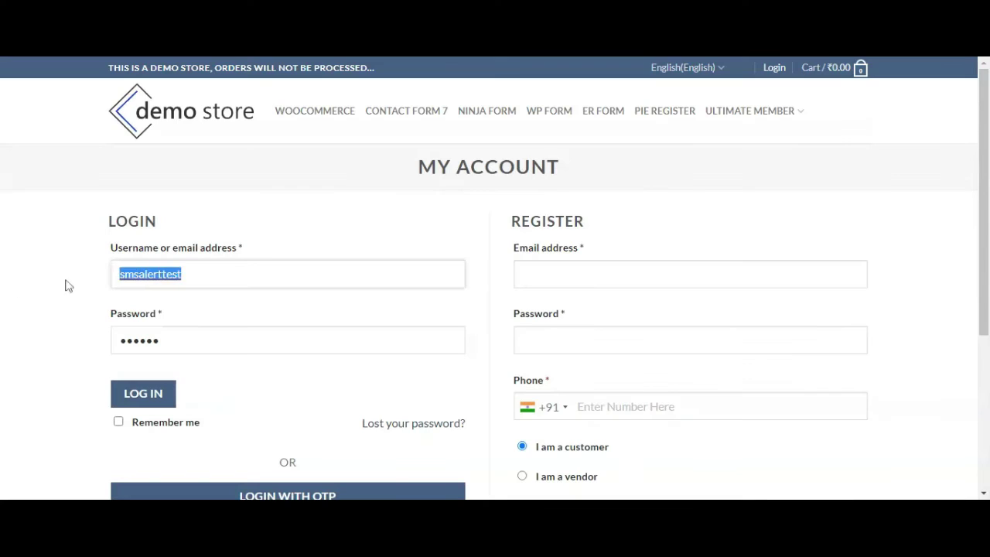
Log into the test customer account with its password plus the OTP, then switch to mobile-number OTP login
left_click(193, 278)
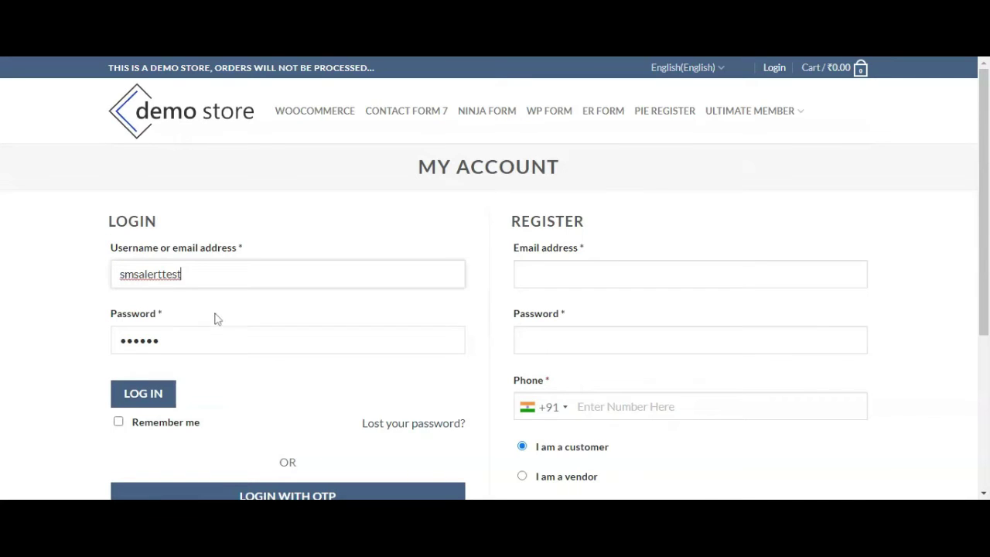
left_click(211, 340)
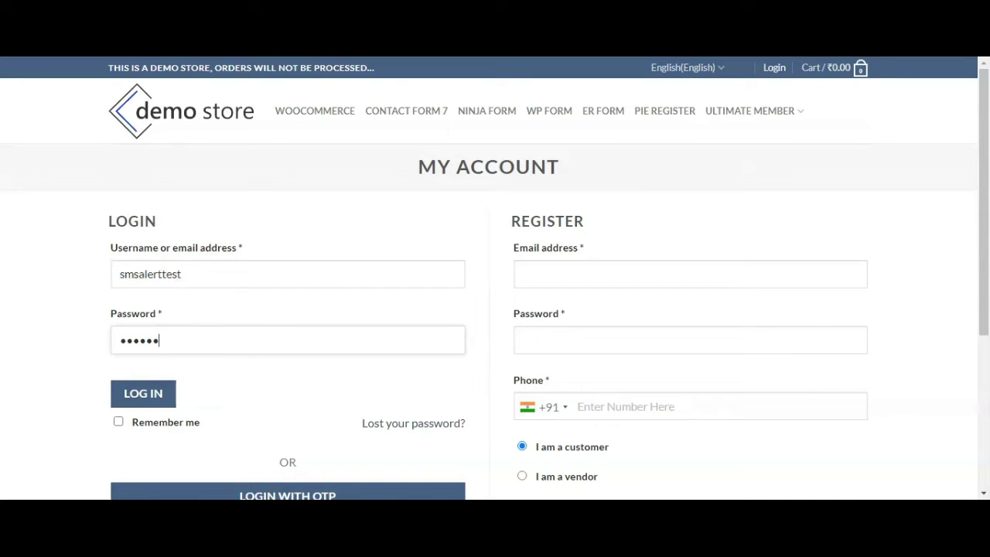
left_click(166, 393)
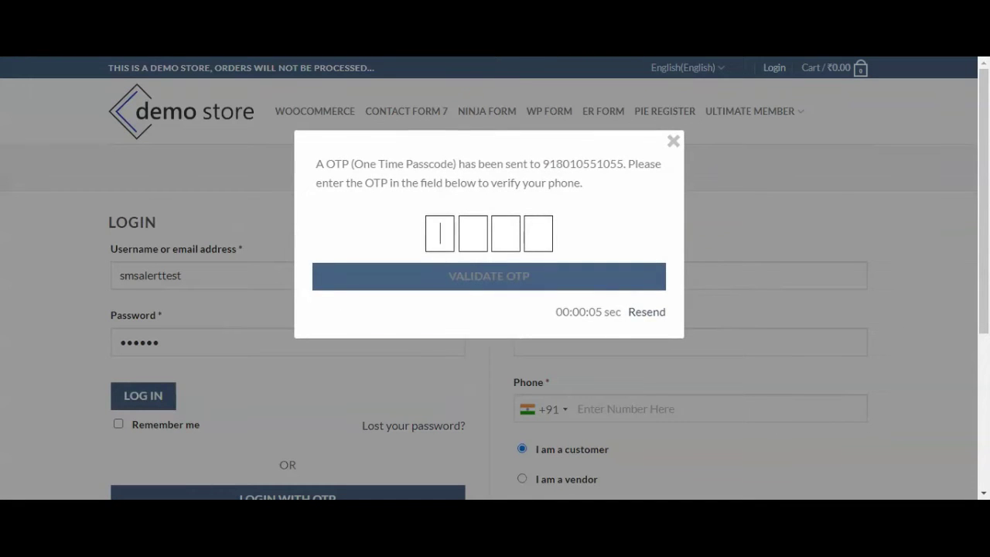
type("1750")
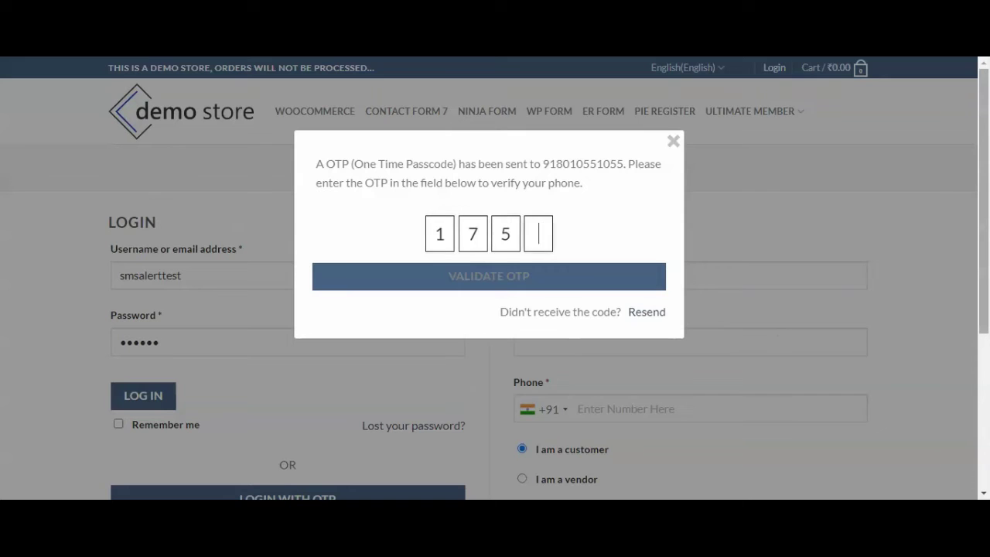
left_click(494, 279)
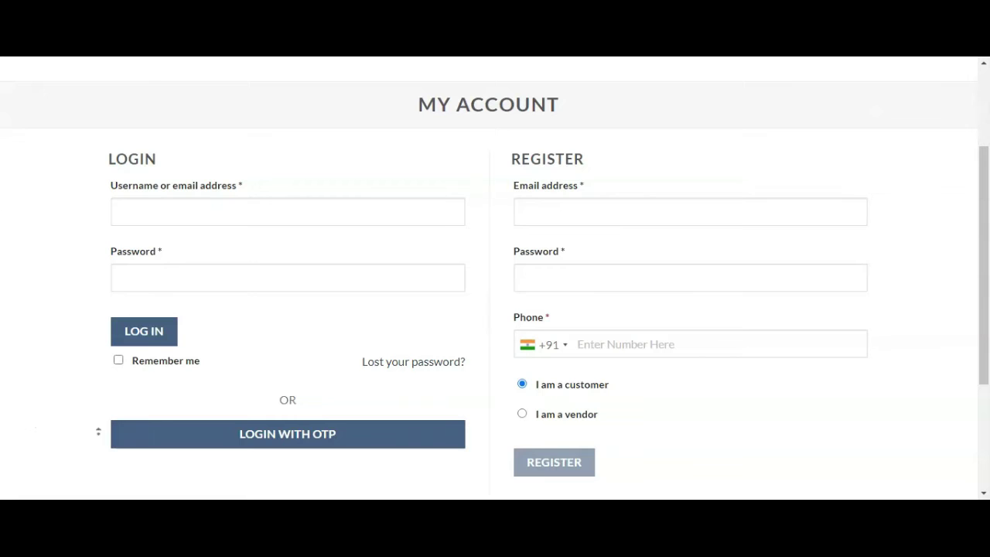
left_click(277, 442)
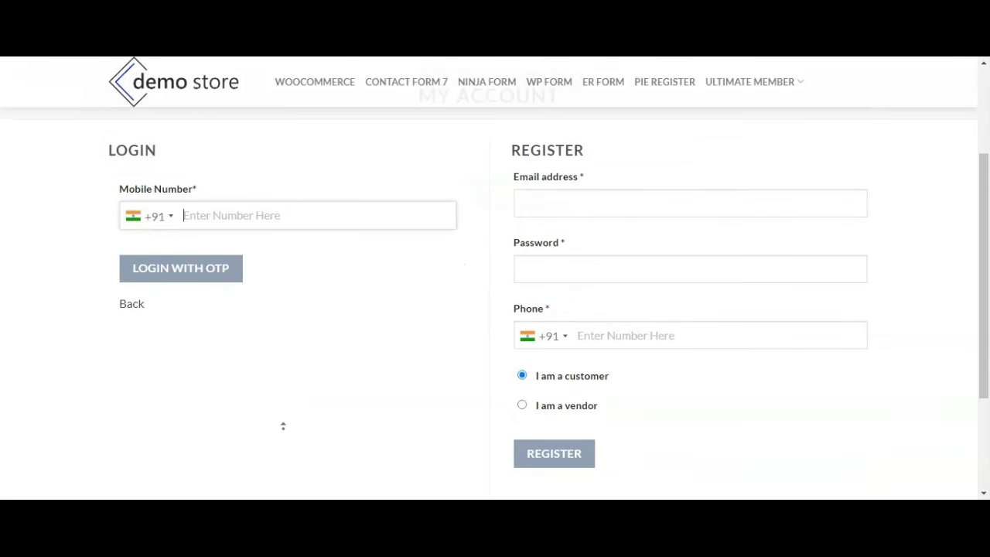
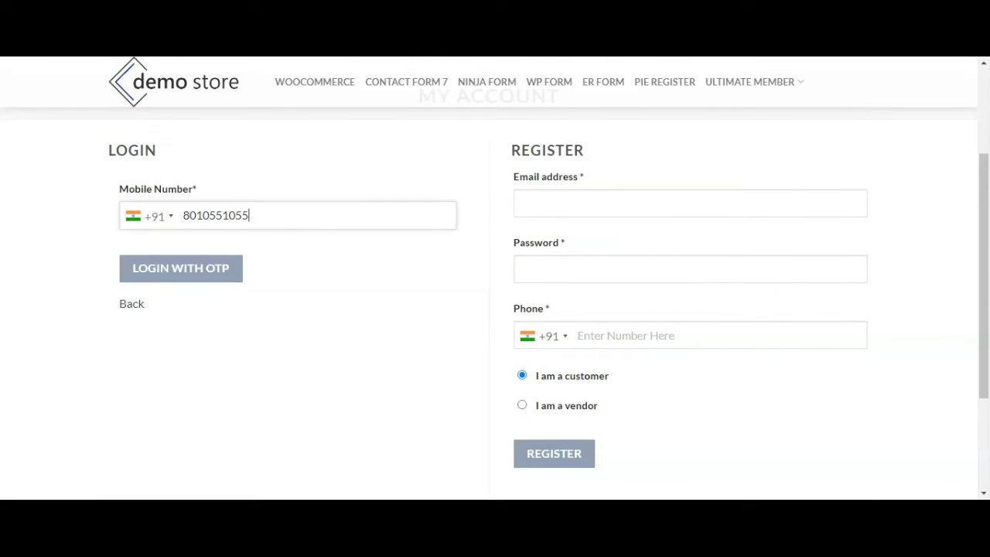
Log in with the customer's mobile number and the four-digit passcode sent to it
left_click(214, 269)
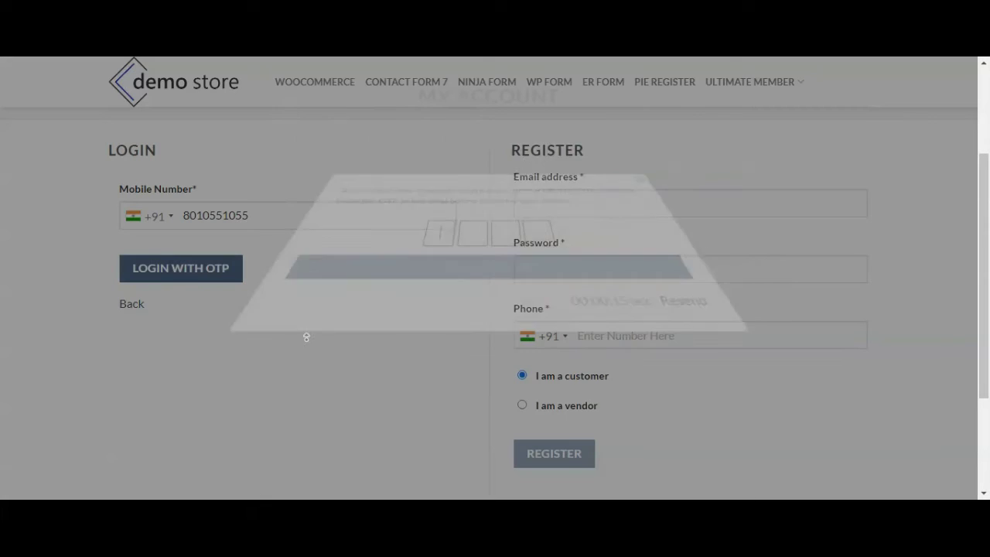
type("8668")
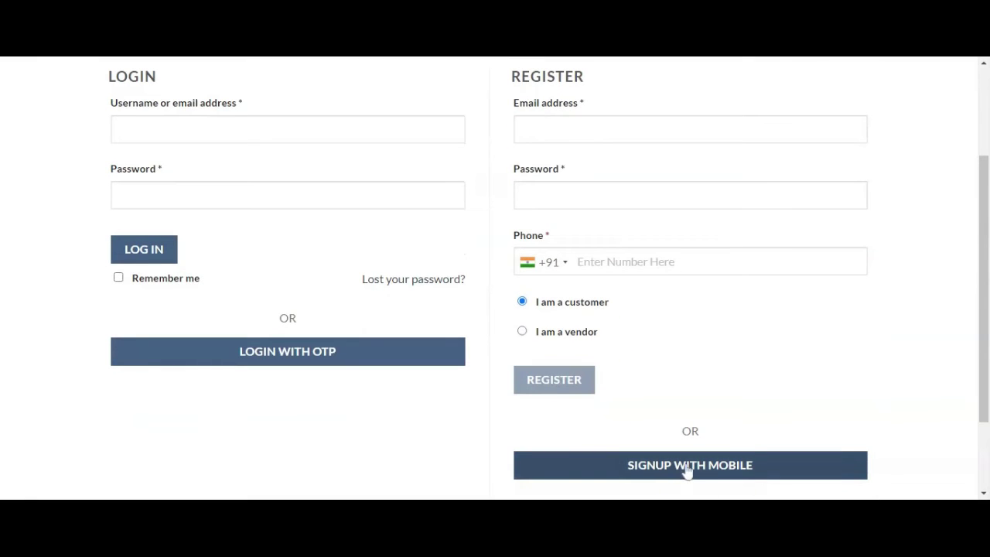
Sign up with the customer's mobile number and confirm it with the four-digit OTP
left_click(693, 467)
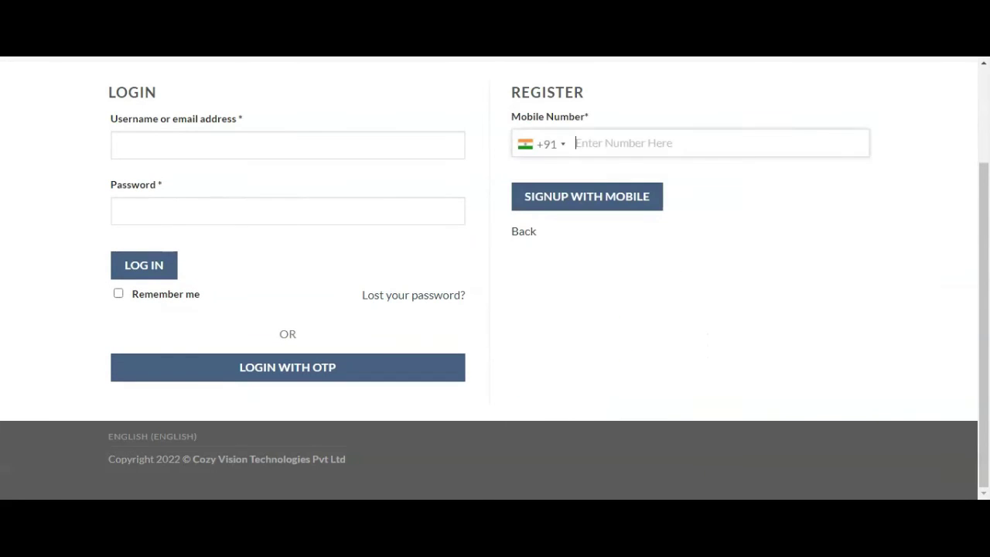
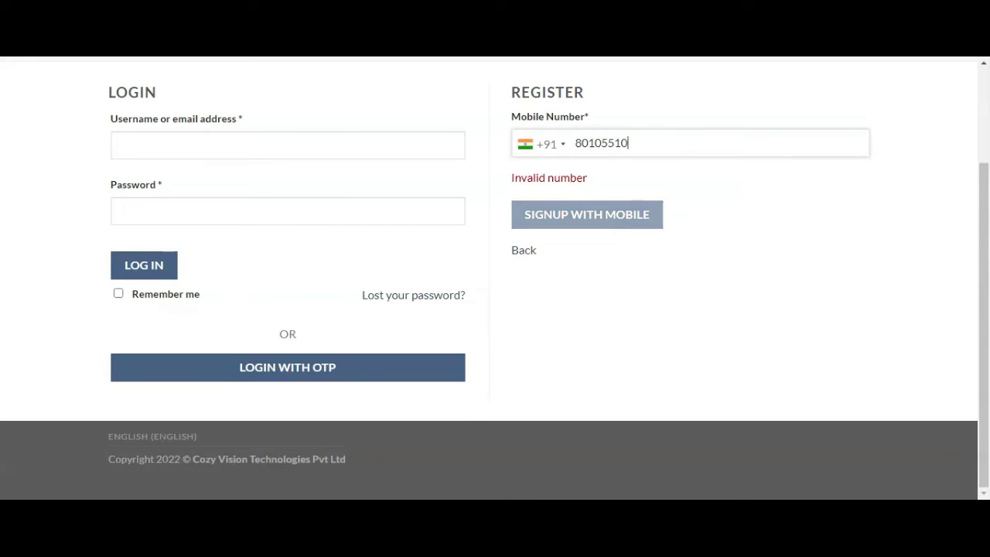
left_click(660, 187)
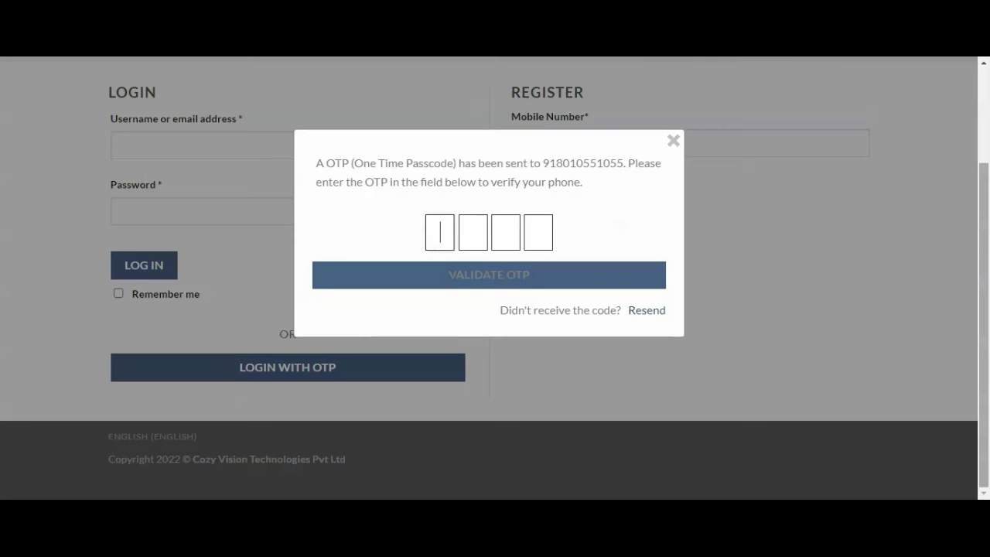
type("7931")
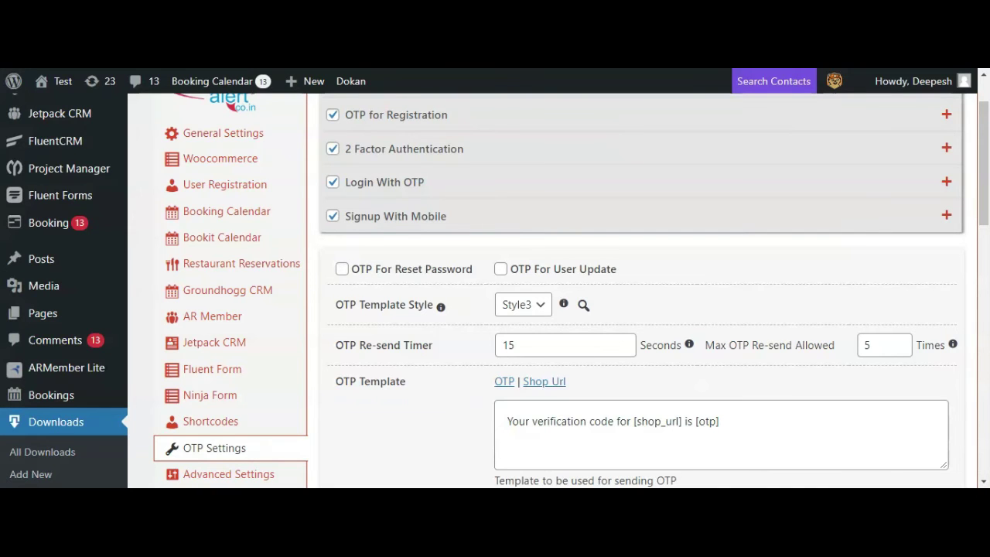
Enable OTP For Reset Password, then reset the test account's password after verifying the passcode
left_click(341, 269)
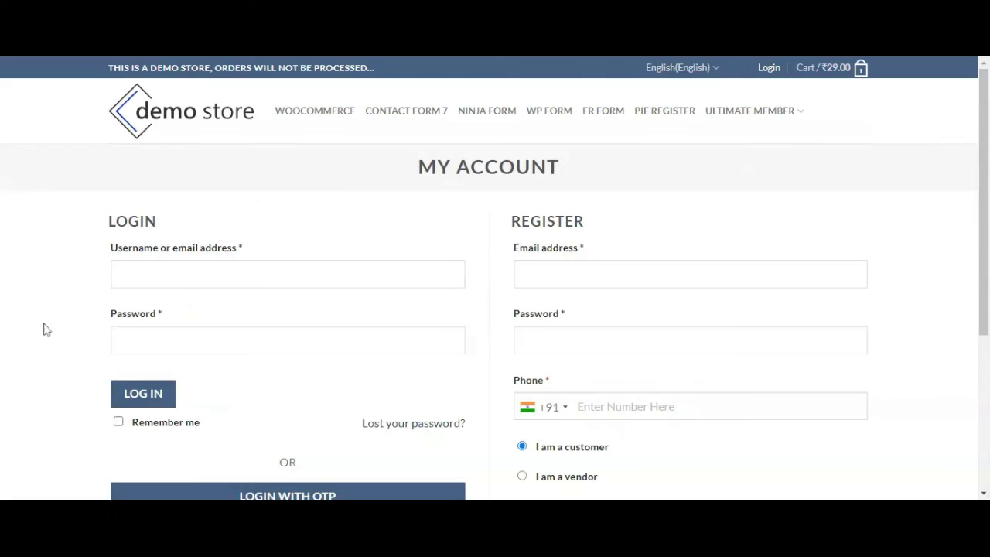
scroll(379, 371, "down", 1)
left_click(406, 351)
type("smsalerttest")
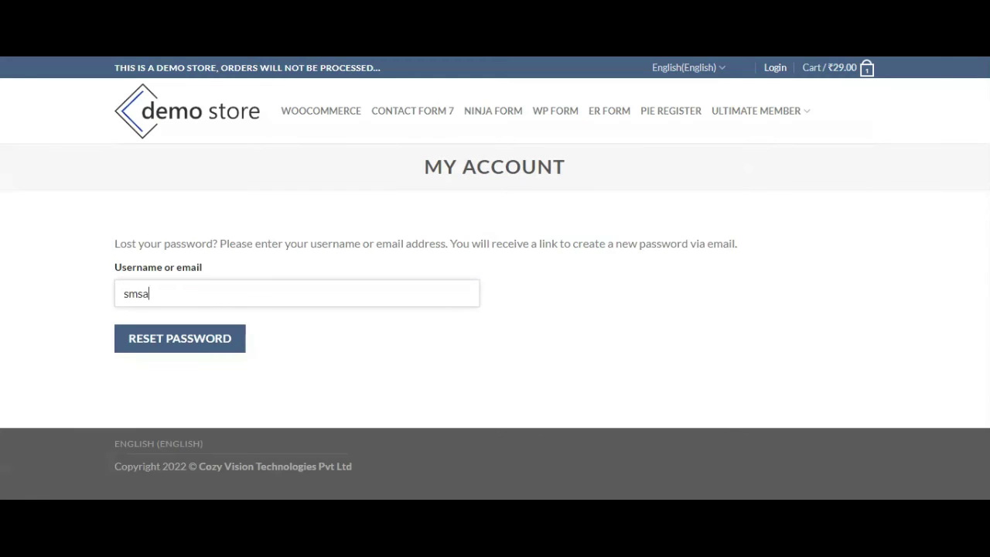
left_click(208, 349)
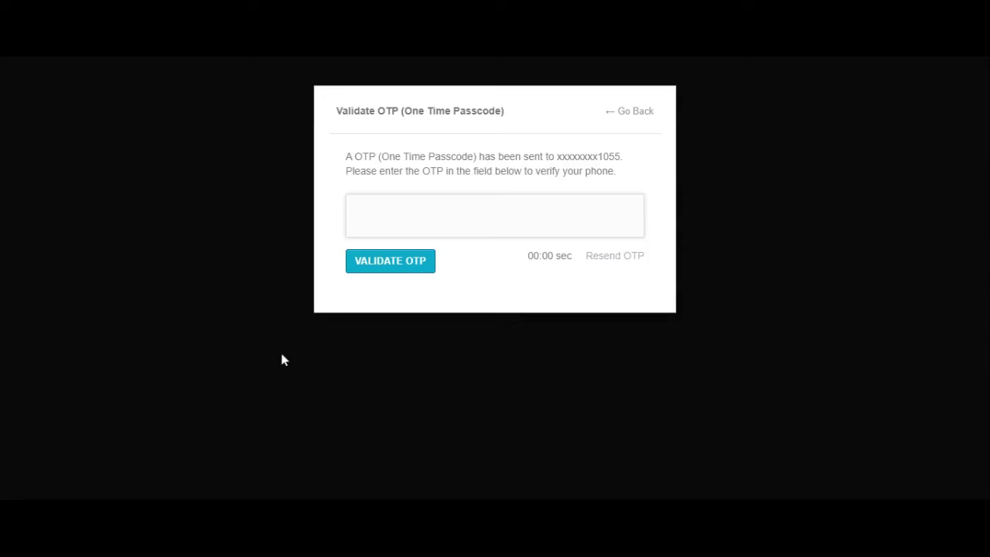
type("6670")
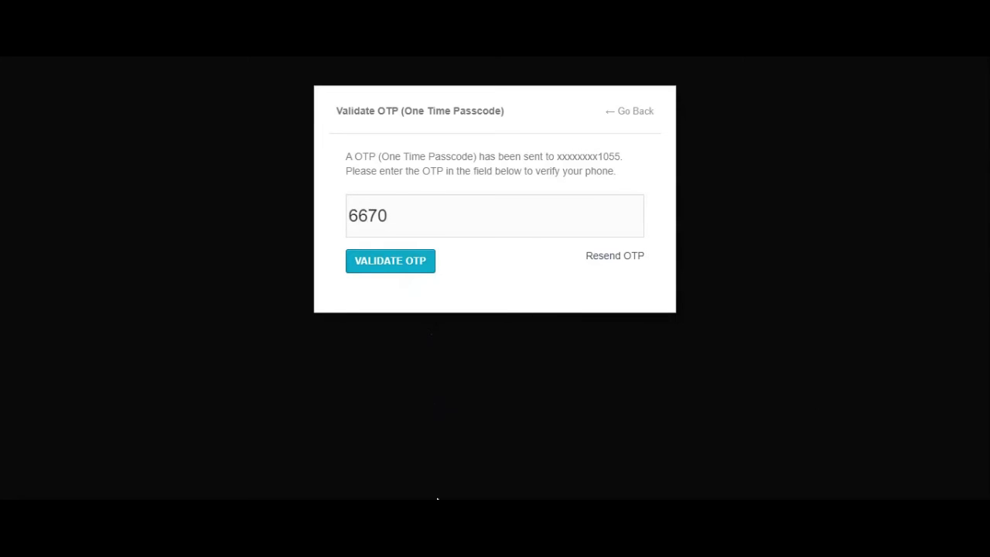
type("******")
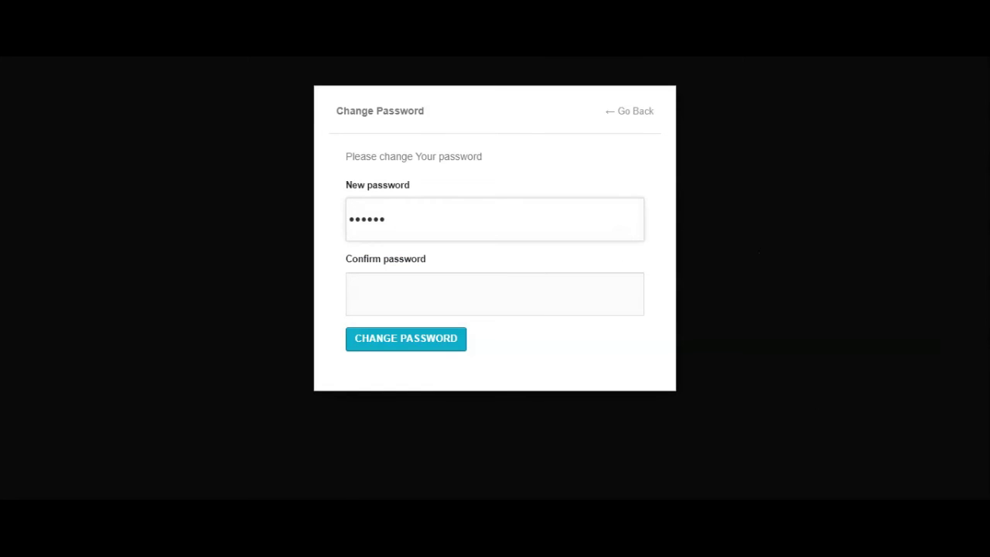
key("Tab")
type("******")
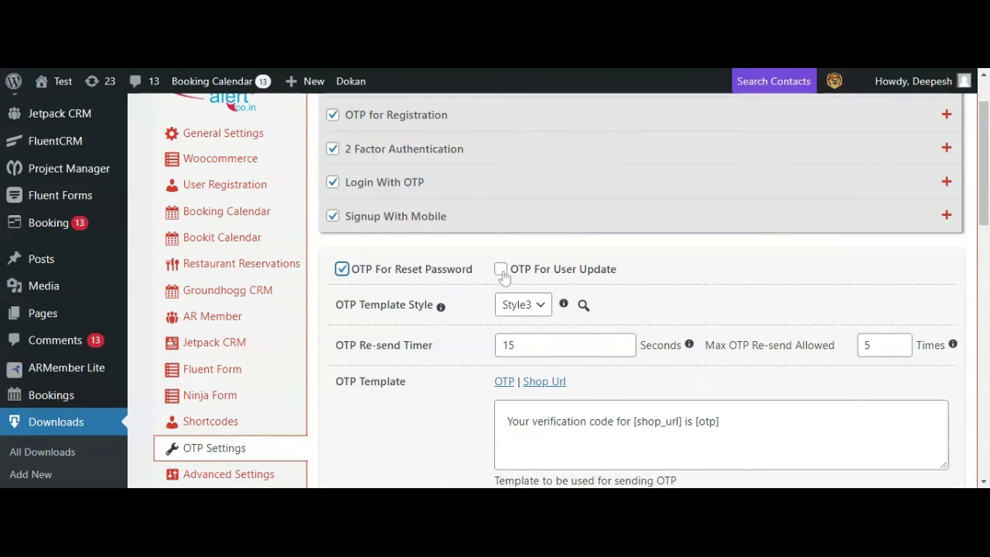
Turn on OTP For User Update, then change the billing phone number and confirm it with the OTP
left_click(501, 270)
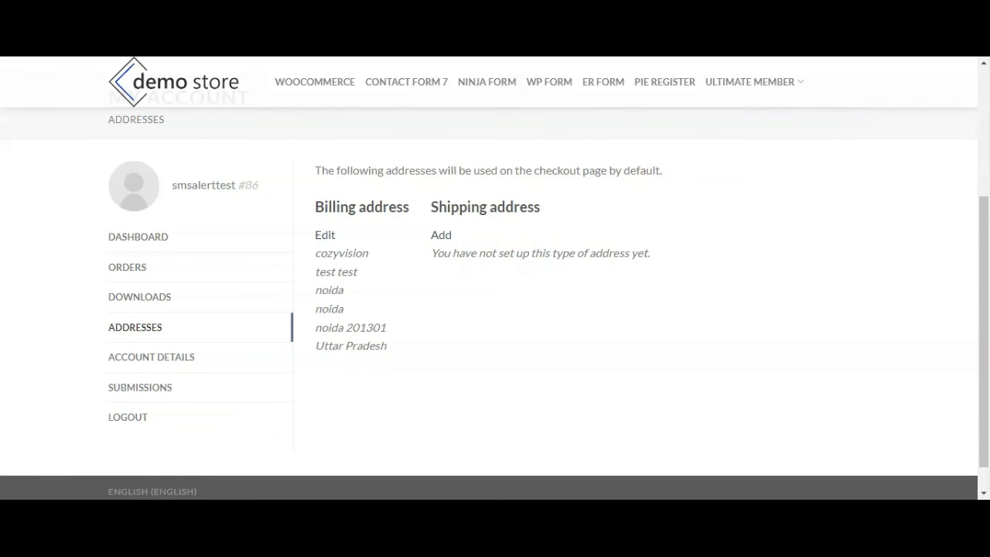
left_click(323, 236)
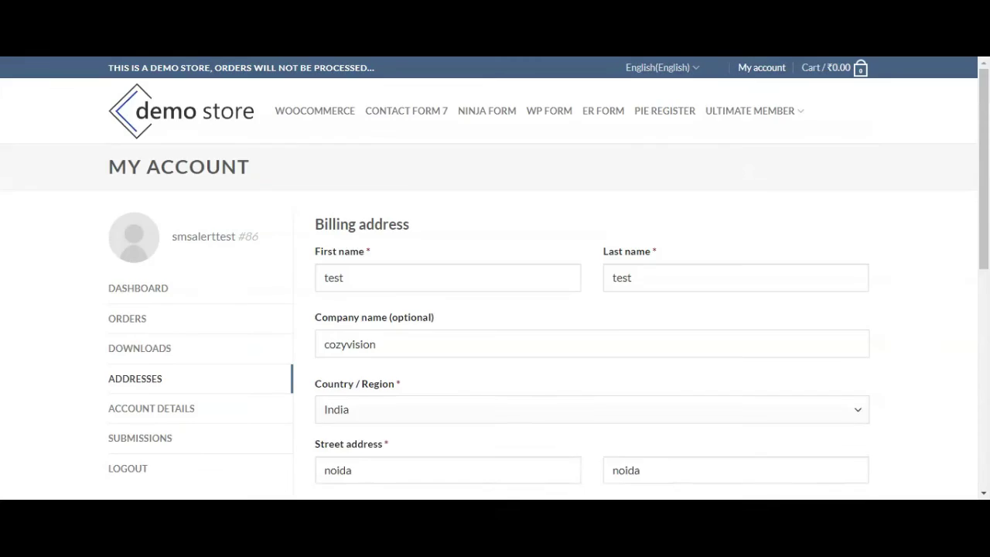
scroll(913, 277, "down", 3)
scroll(914, 277, "down", 3)
double_click(410, 308)
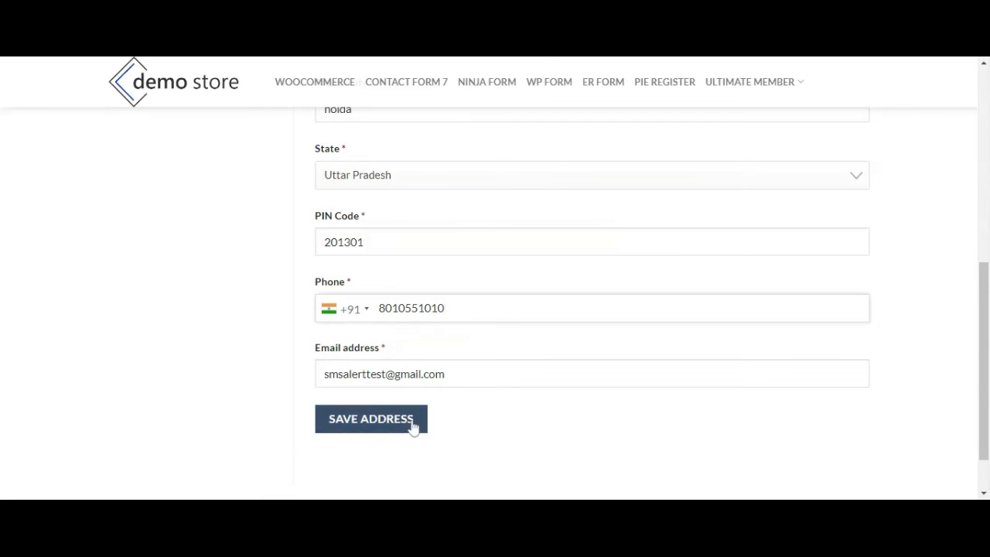
left_click(386, 426)
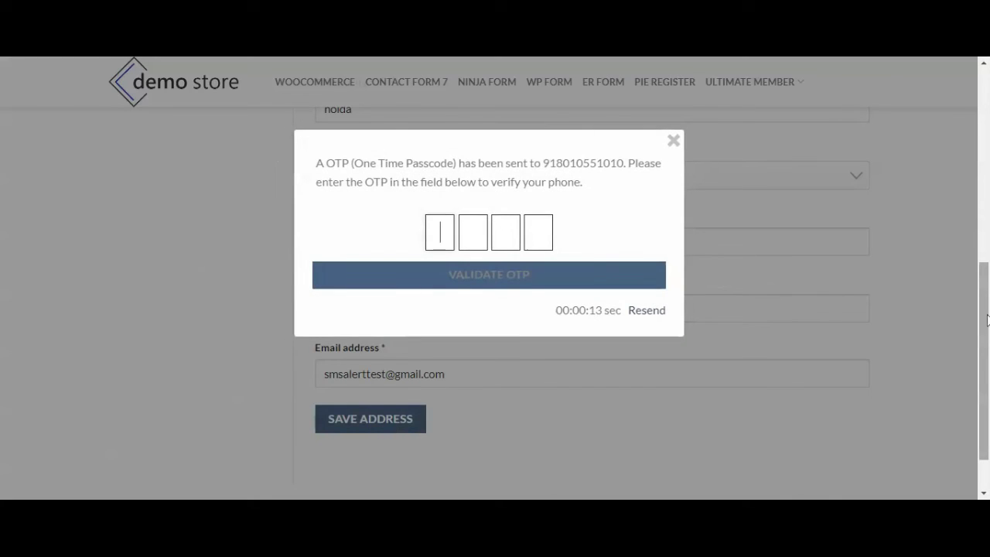
type("3221")
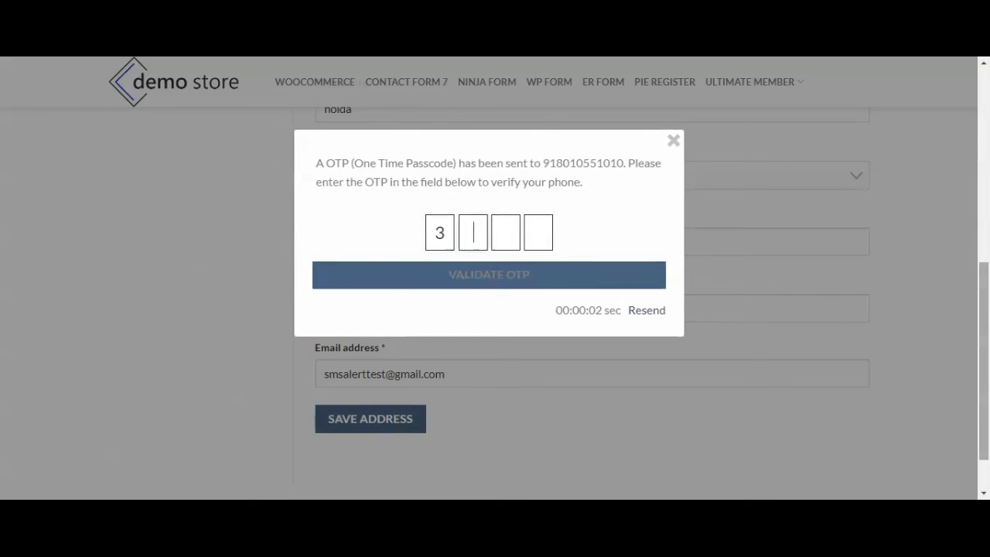
left_click(530, 283)
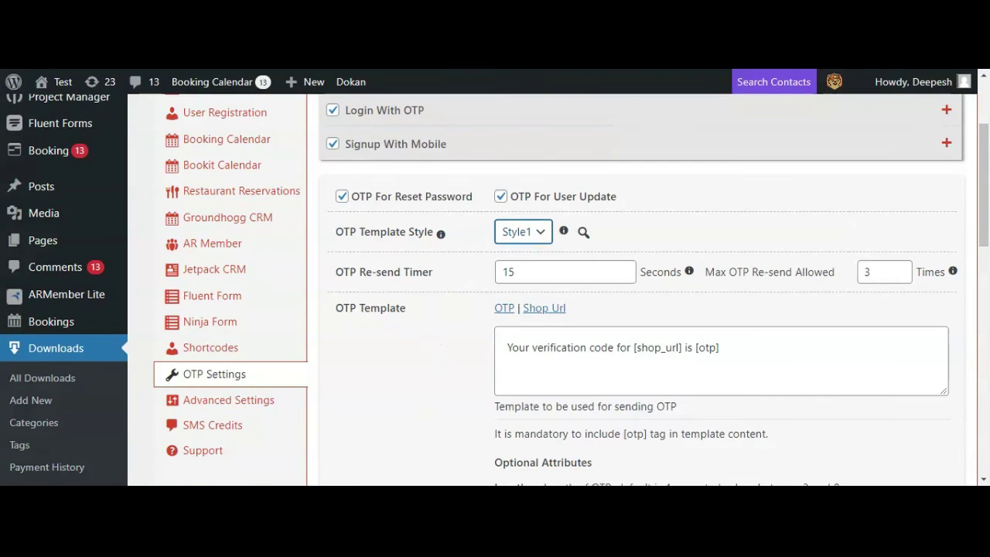
Choose Style1 as the OTP template style, preview it, and leave the re-send timer at 15 seconds
key("Down")
left_click(583, 231)
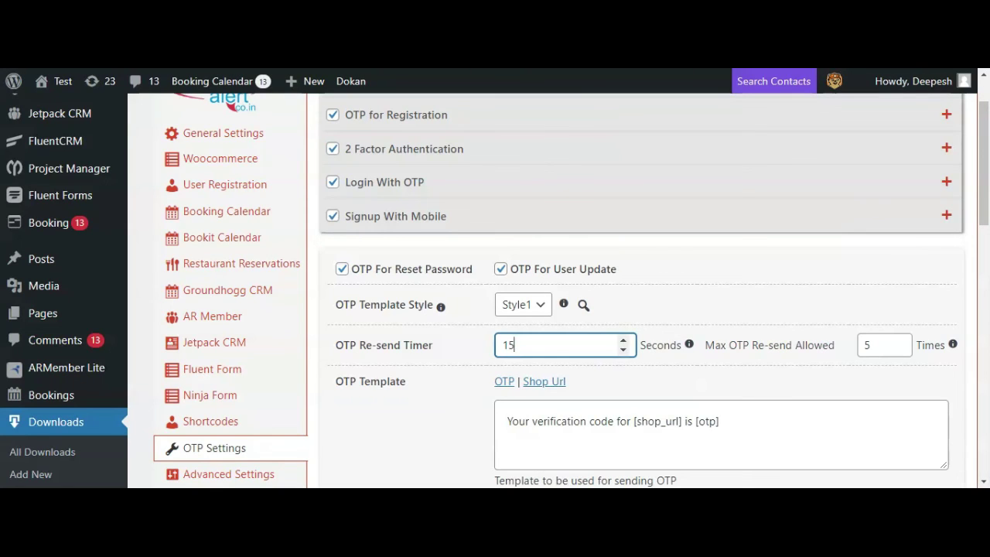
left_click(622, 340)
left_click(623, 340)
left_click(622, 349)
left_click(623, 349)
Set Max OTP Re-send Allowed to 3
left_click(899, 350)
left_click(899, 351)
left_click(900, 351)
left_click(899, 350)
left_click(899, 351)
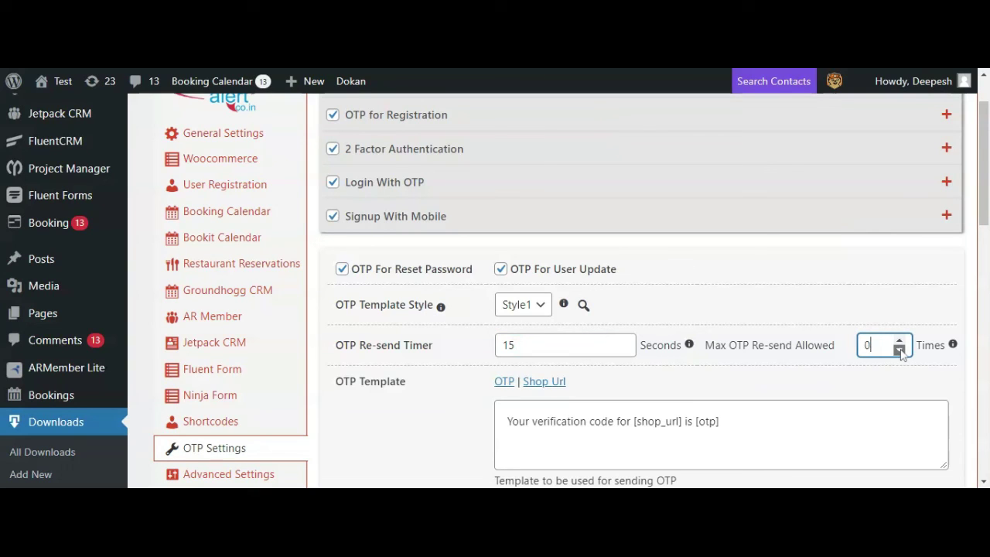
left_click(899, 340)
left_click(899, 340)
left_click(899, 340)
left_click(899, 340)
left_click(899, 340)
left_click(900, 351)
left_click(900, 350)
left_click(899, 350)
left_click(899, 340)
Copy length="6" from the example line and place the cursor inside the template's [otp] tag
scroll(881, 364, "down", 2)
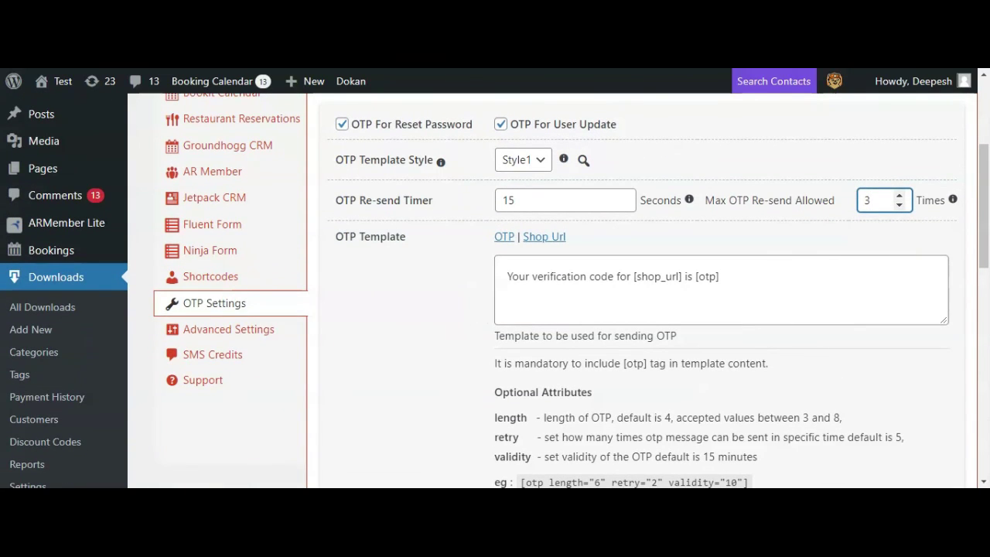
left_click_drag(507, 276, 718, 276)
left_click(719, 276)
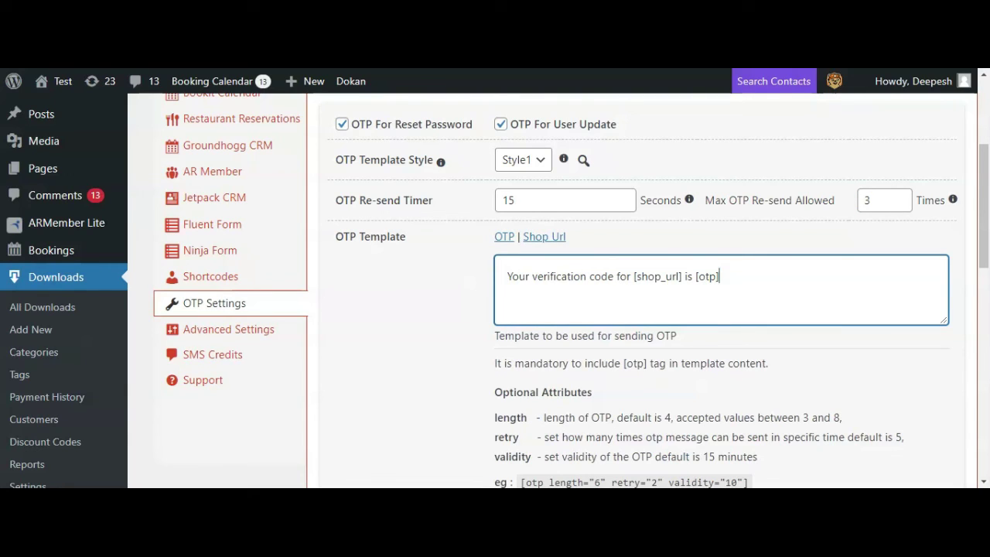
left_click_drag(698, 276, 718, 276)
left_click(719, 276)
scroll(557, 290, "down", 2)
left_click_drag(525, 337, 613, 338)
left_click(642, 354)
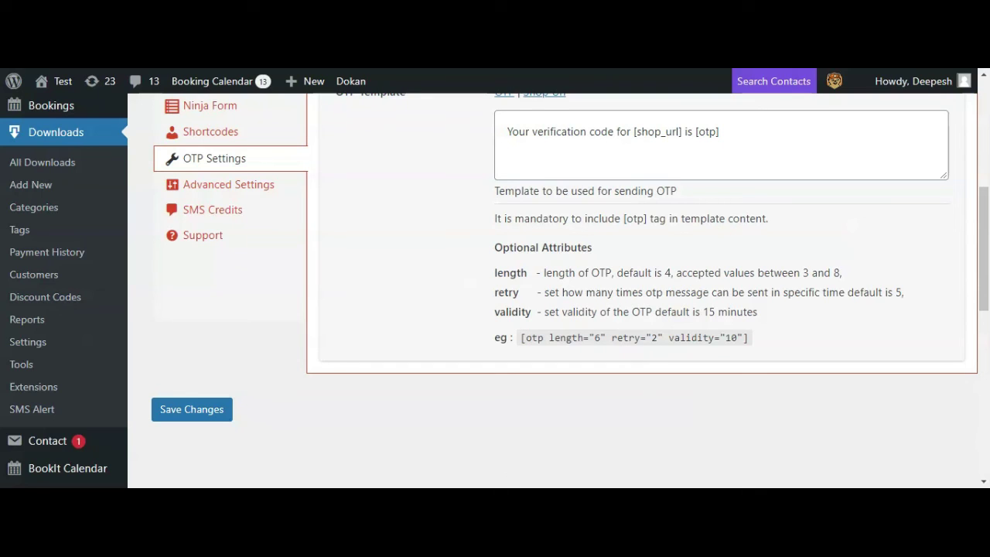
left_click_drag(611, 338, 646, 338)
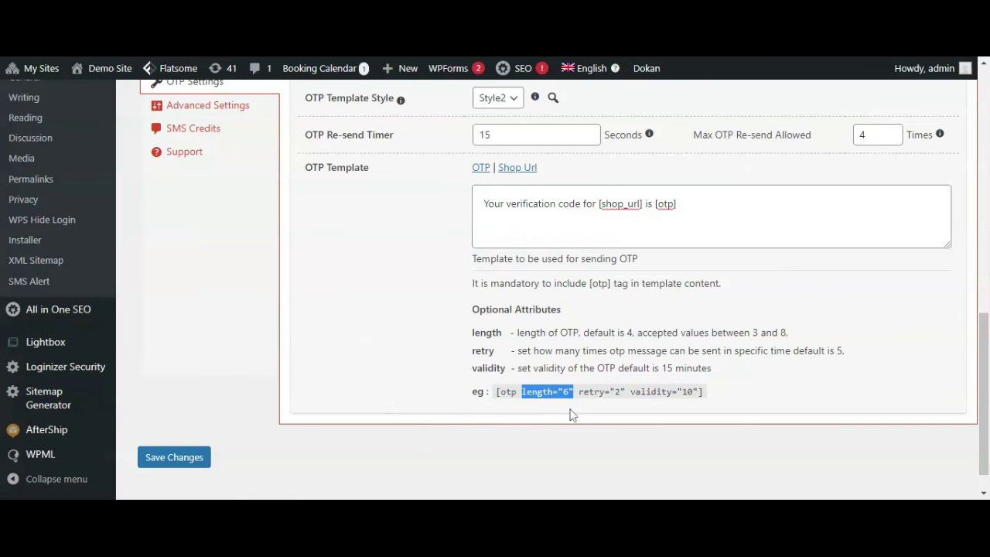
left_click(671, 203)
Paste length="6", retry="2" and validity="10" into the OTP template's [otp] tag
type("length=\"6\"")
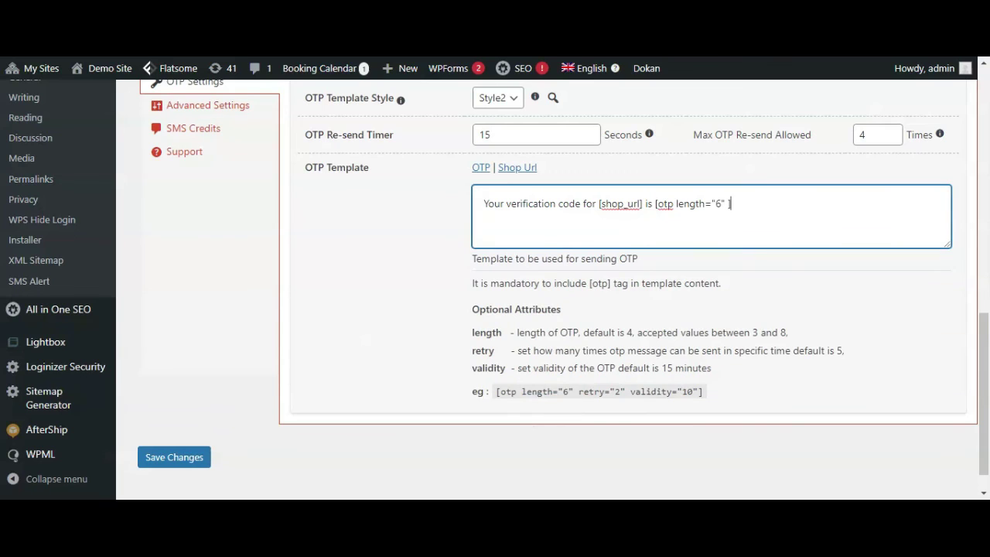
left_click_drag(577, 391, 699, 391)
left_click(730, 203)
type("retry=\"2\"")
left_click(776, 203)
left_click(772, 204)
key("ctrl+v")
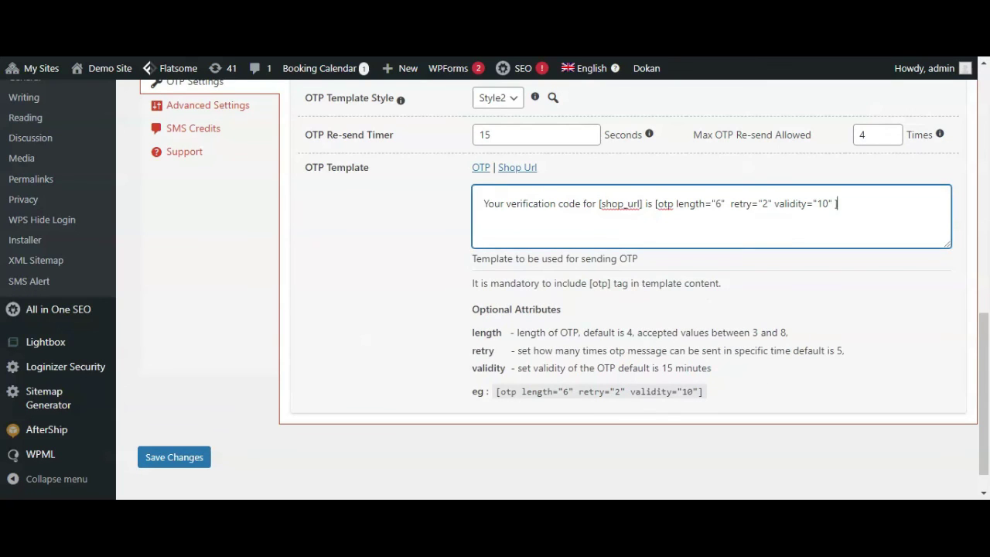